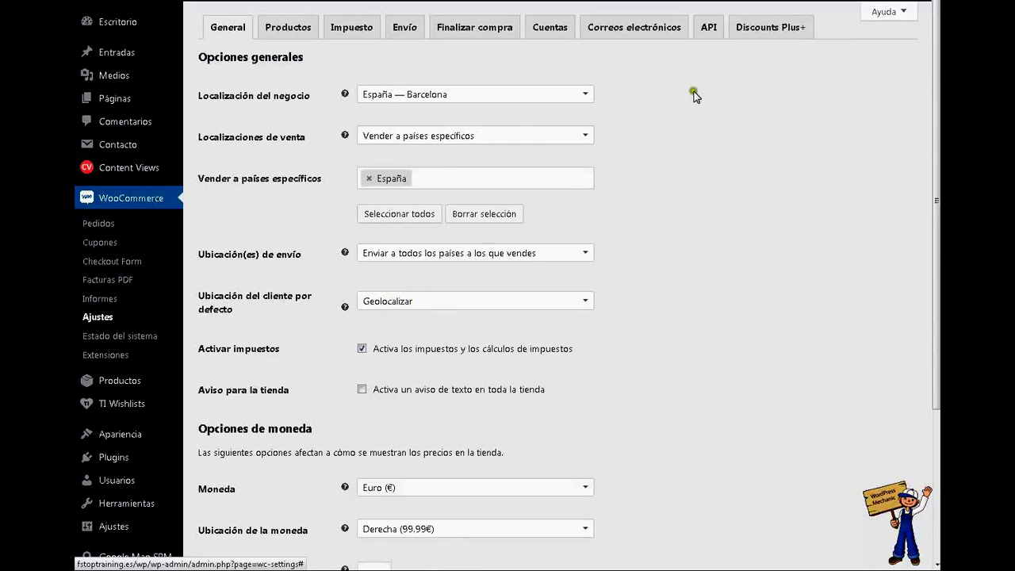
Step: Open the Discounts Plus+ tab in WooCommerce settings and scroll to the logic options
left_click(803, 30)
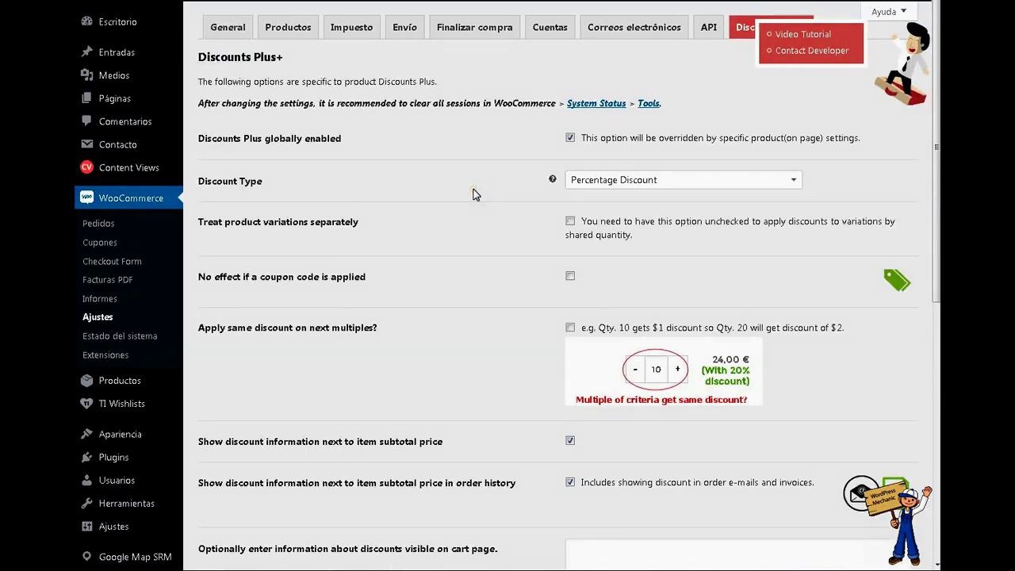
scroll(466, 198, "down", 3)
scroll(466, 198, "down", 1)
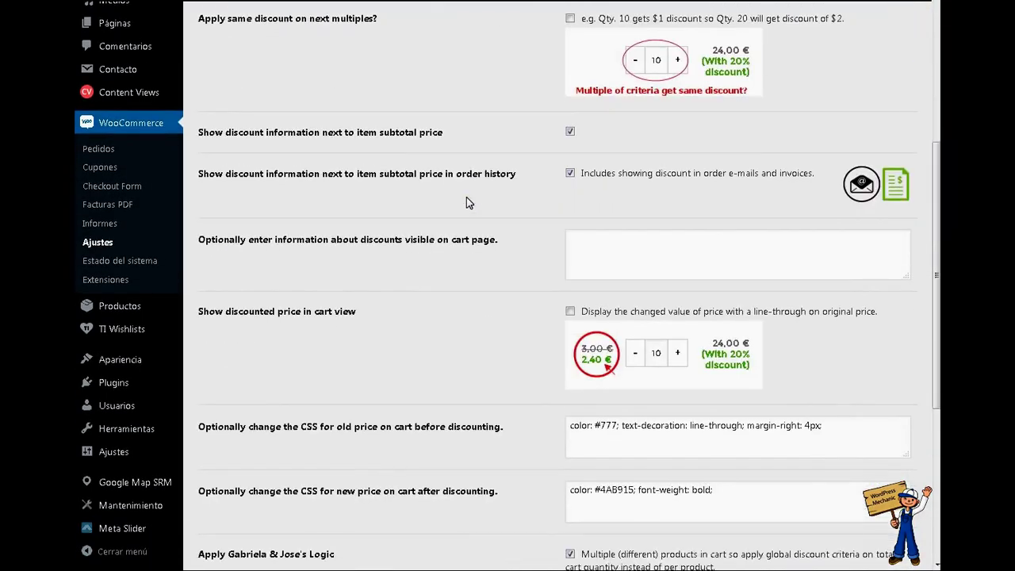
scroll(467, 202, "down", 3)
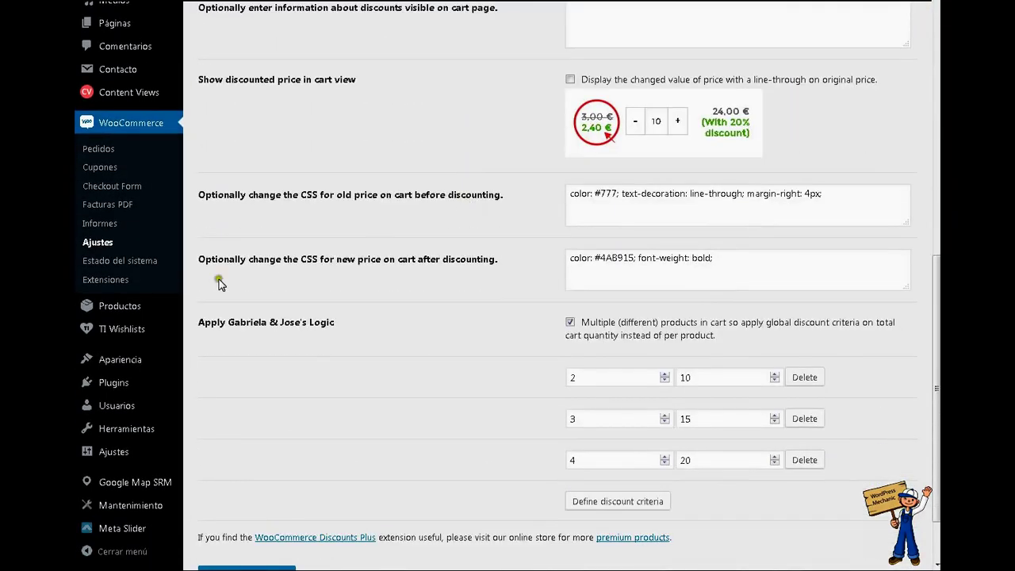
Step: Highlight the 'Apply Gabriela & Jose's Logic' option name and its cart-total description
left_click_drag(229, 323, 328, 327)
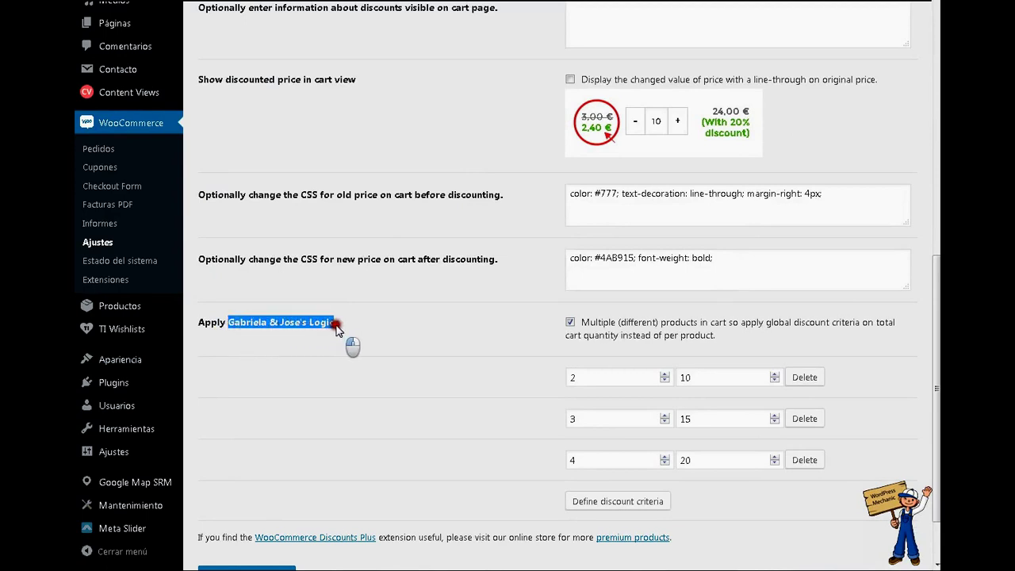
left_click_drag(328, 328, 309, 331)
left_click_drag(745, 342, 585, 325)
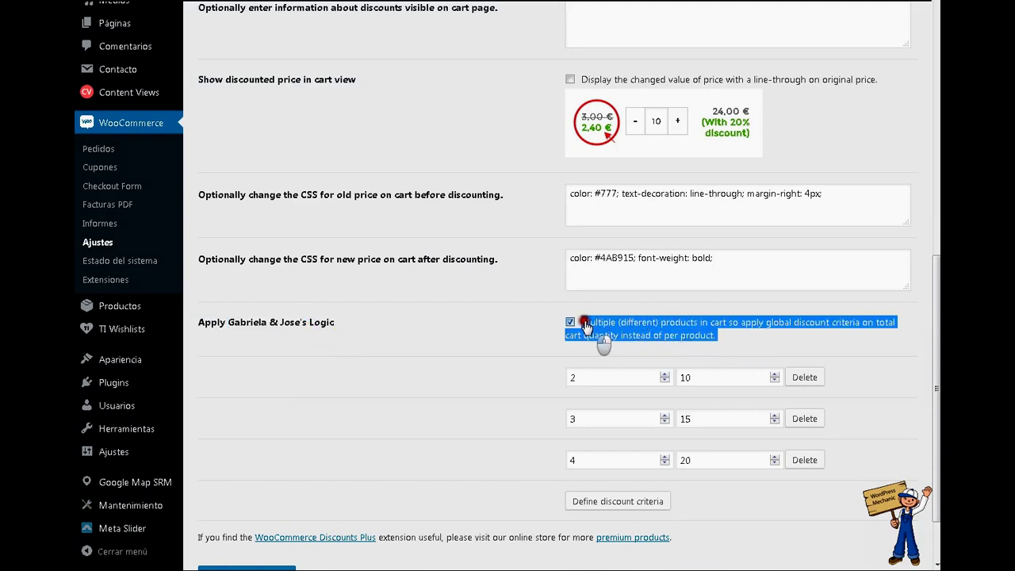
mouse_move(585, 325)
left_mouse_down()
mouse_move(553, 325)
mouse_move(614, 326)
left_mouse_up()
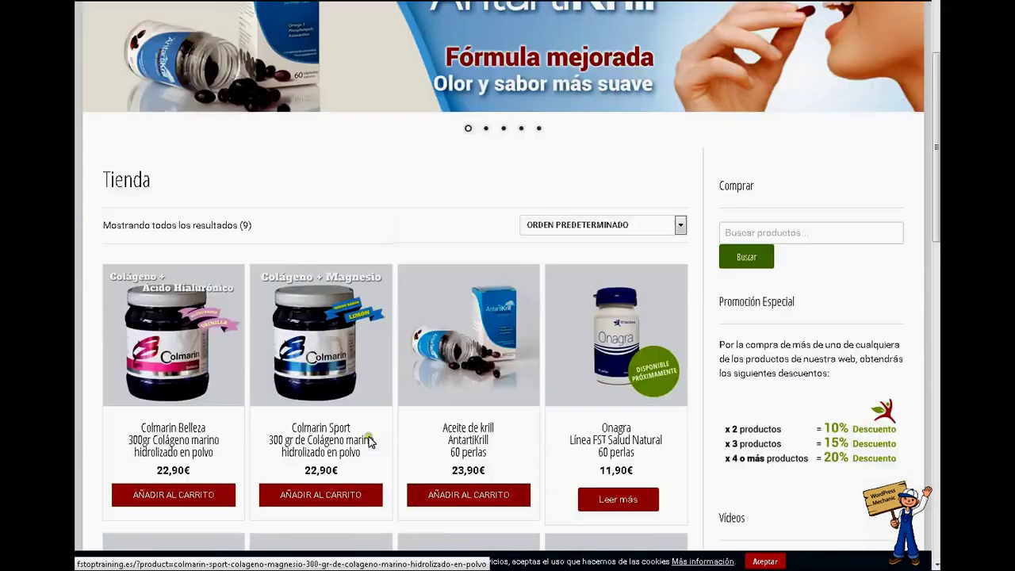
scroll(370, 381, "down", 5)
Step: Remove Colmarin Belleza from the cart and select the krill oil quantity
scroll(423, 151, "up", 3)
scroll(856, 154, "up", 3)
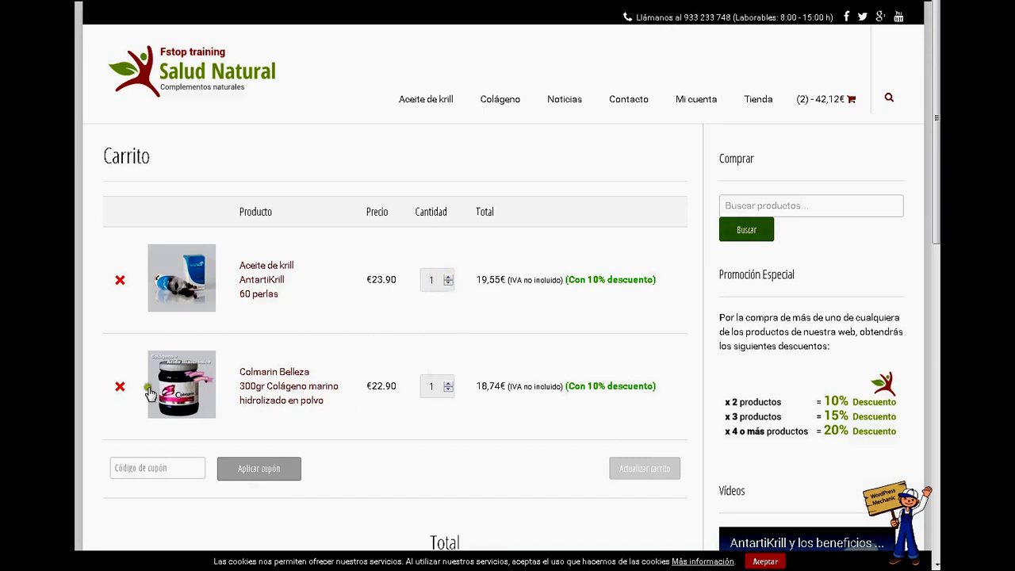
left_click(120, 386)
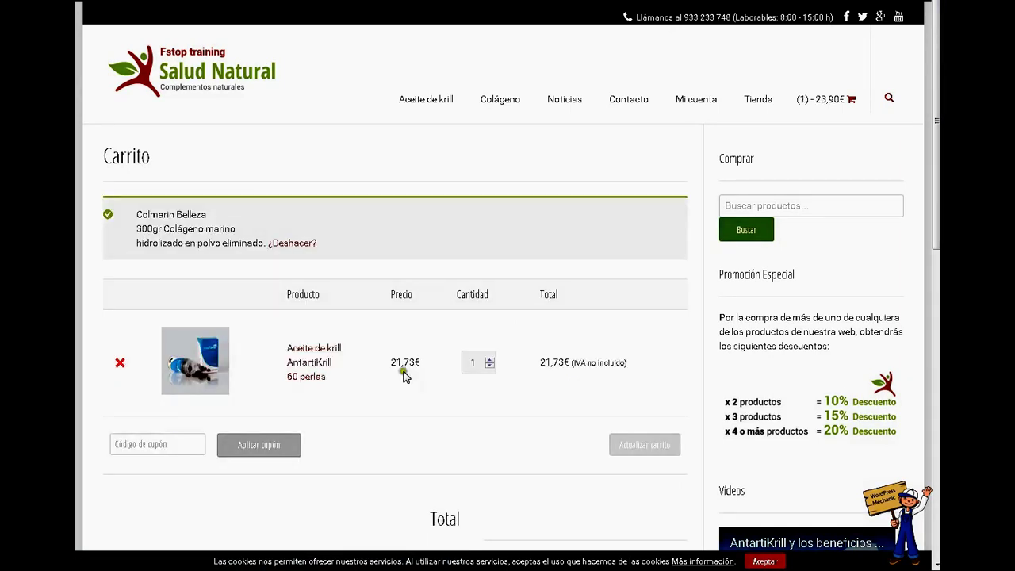
double_click(470, 363)
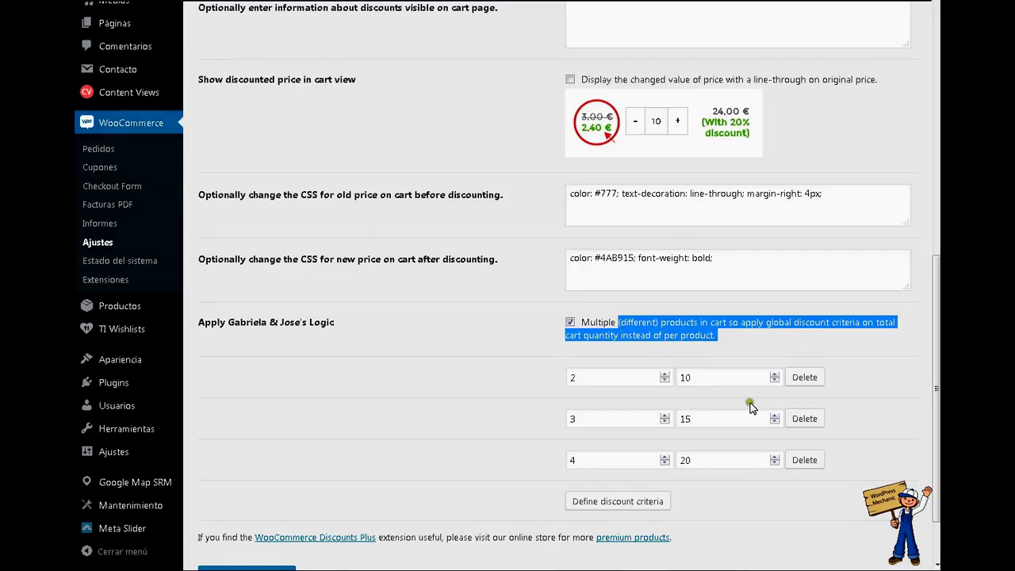
left_click(626, 377)
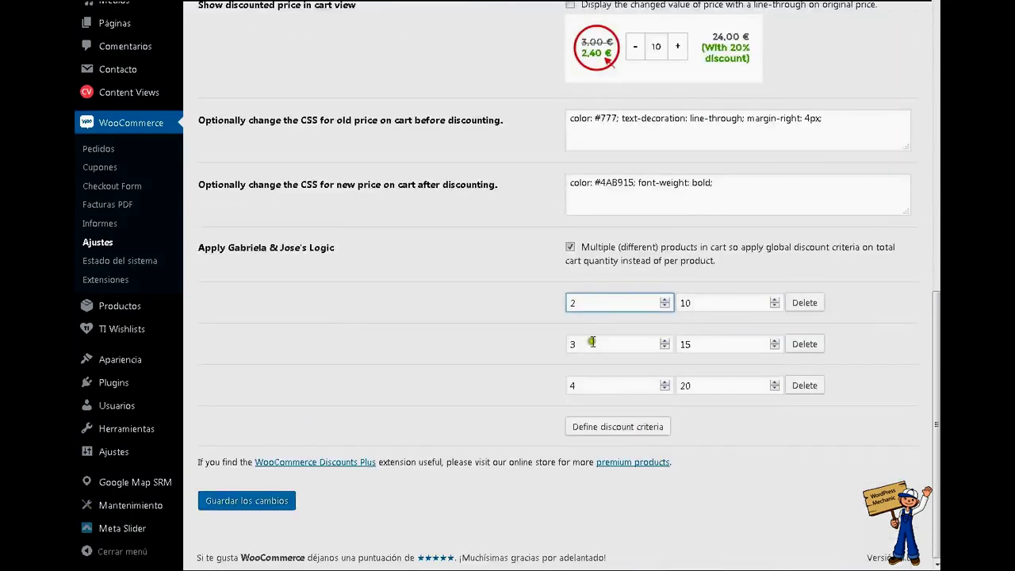
left_click(591, 342)
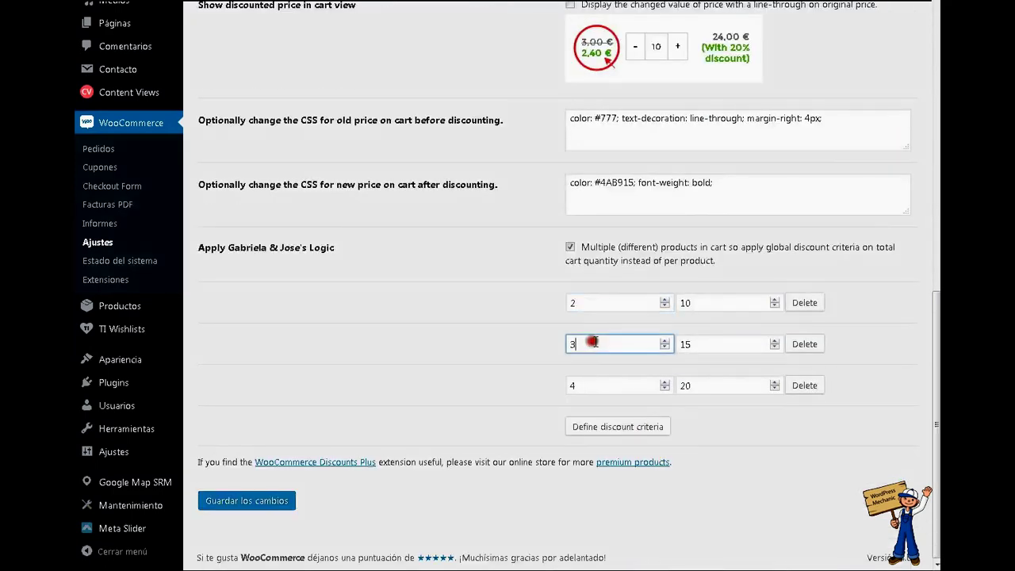
left_click(634, 384)
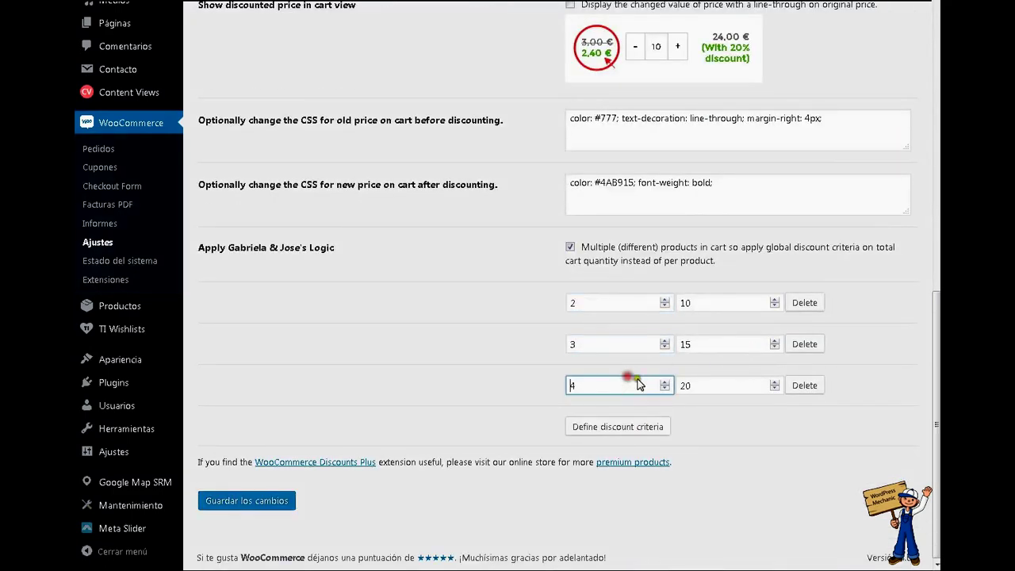
left_click(722, 383)
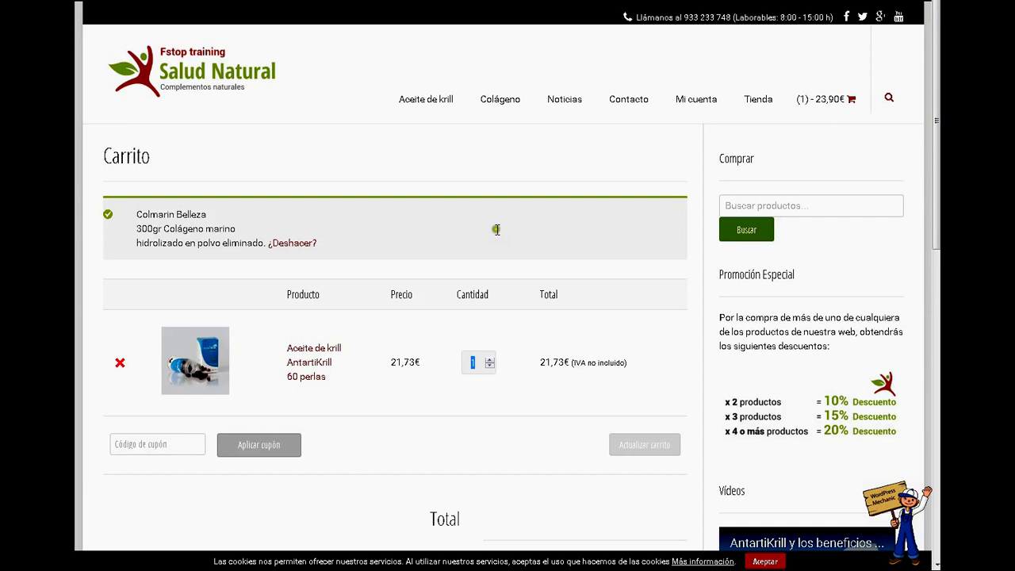
Step: Raise the krill oil quantity to 2 and update the cart
left_click(490, 359)
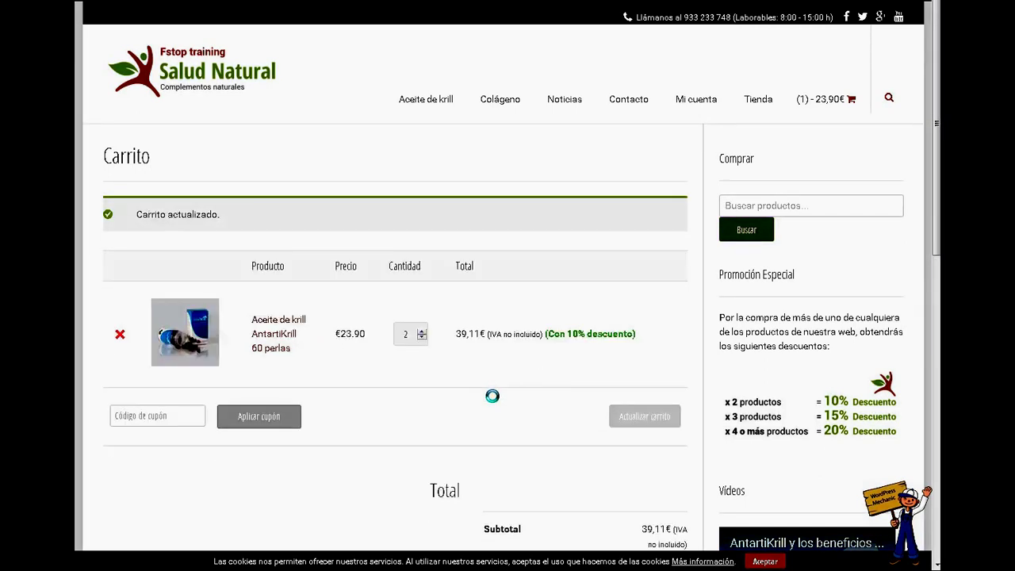
left_click(405, 334)
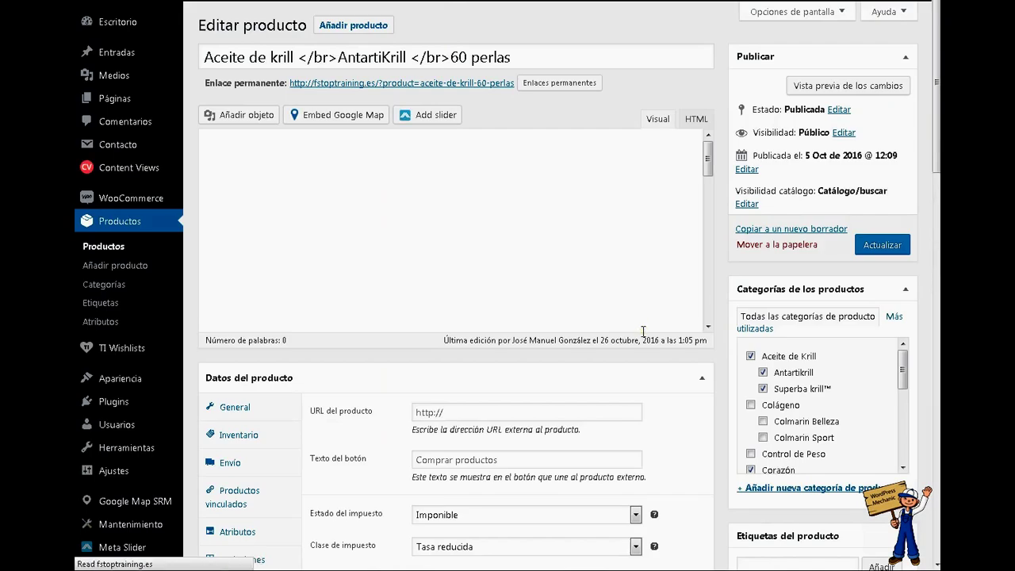
Step: Open the krill product's Discounts Plus+ tab and switch it to its own criteria
scroll(634, 330, "down", 4)
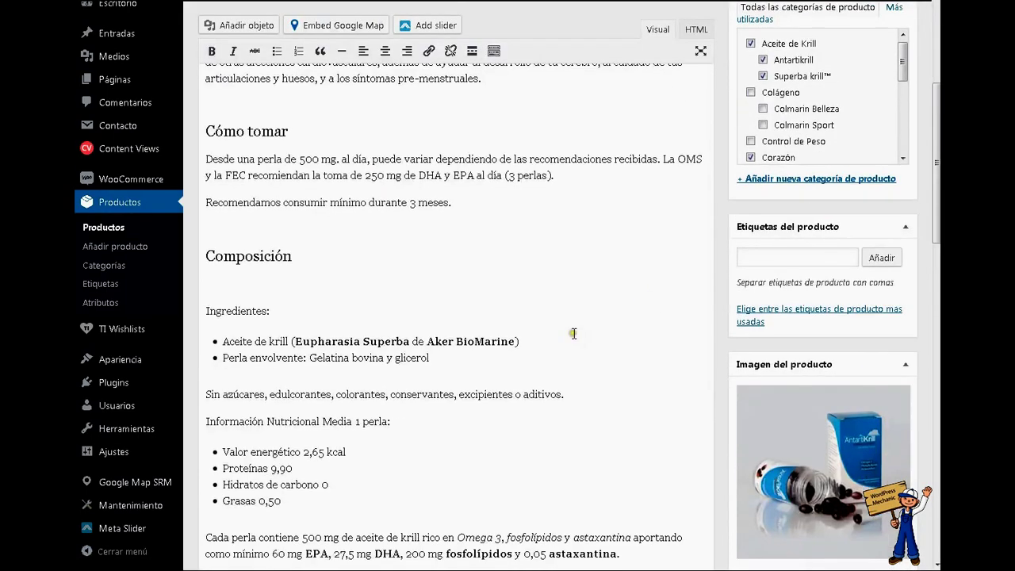
scroll(627, 331, "down", 4)
scroll(603, 335, "down", 5)
scroll(238, 166, "up", 3)
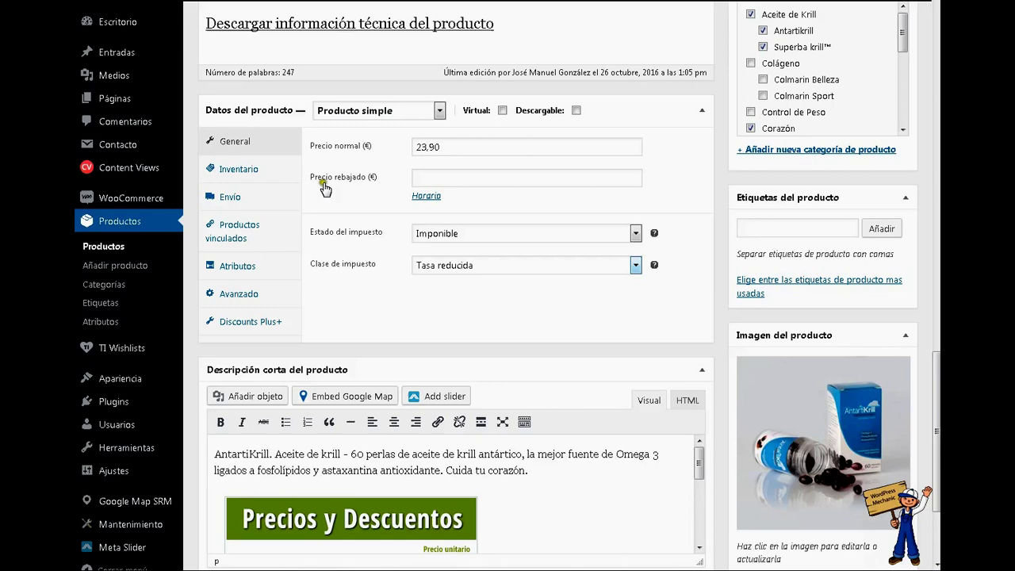
left_click(234, 349)
scroll(559, 312, "down", 2)
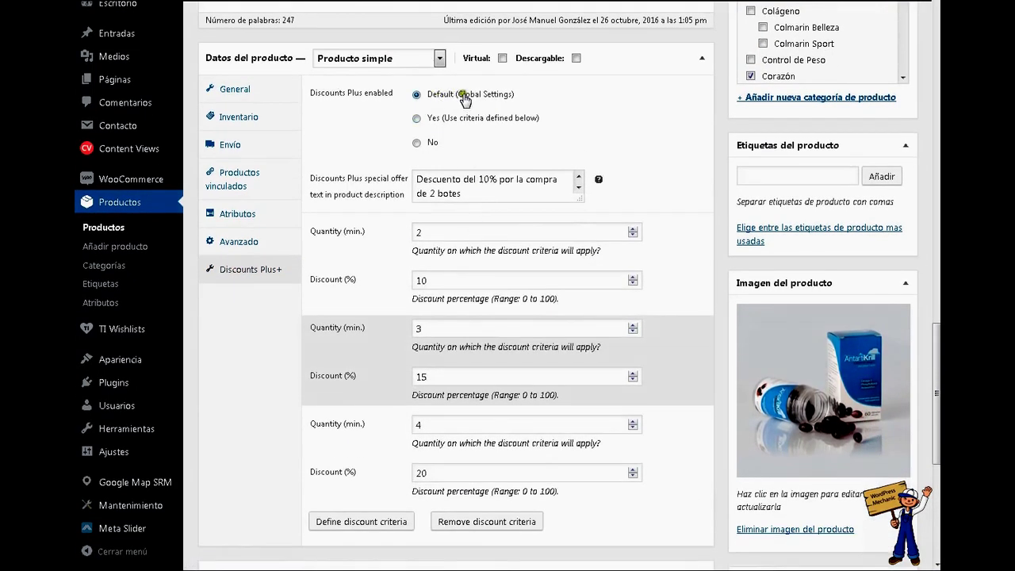
left_click(420, 118)
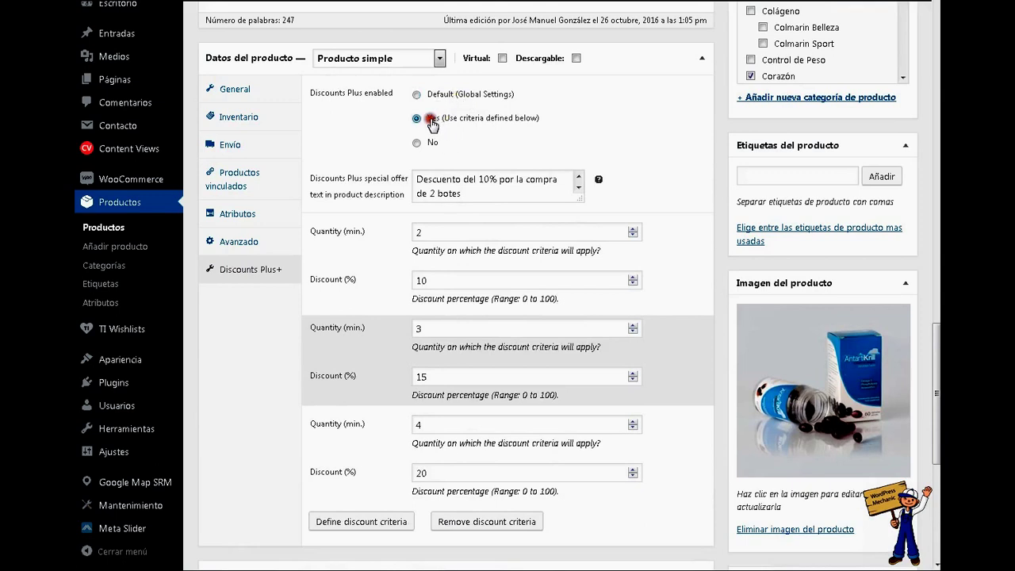
Step: Set the krill oil's own tiers to 3→30% and 4→35%, re-enabling its own criteria
left_click(425, 233)
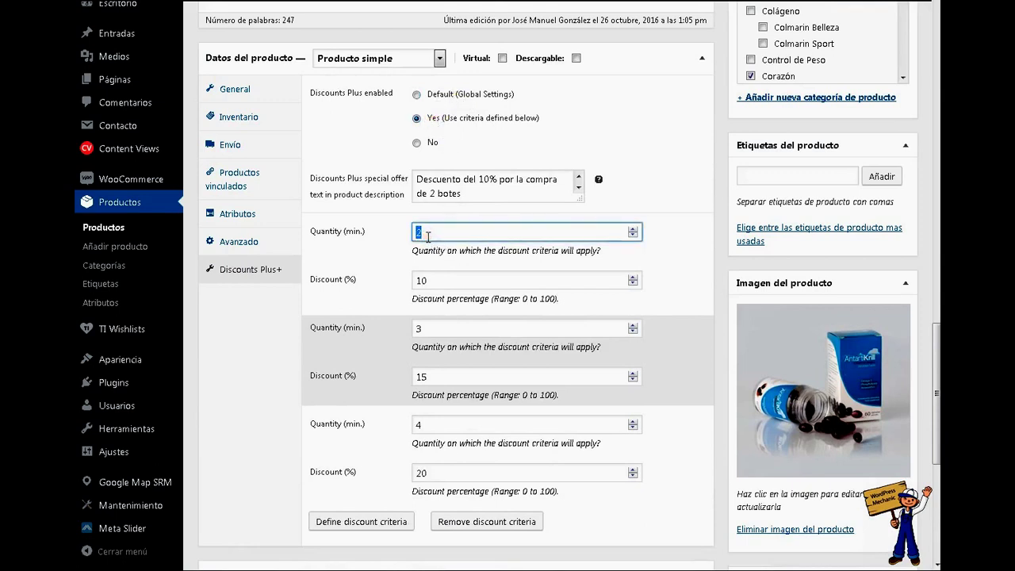
type("3")
left_click(444, 281)
double_click(446, 281)
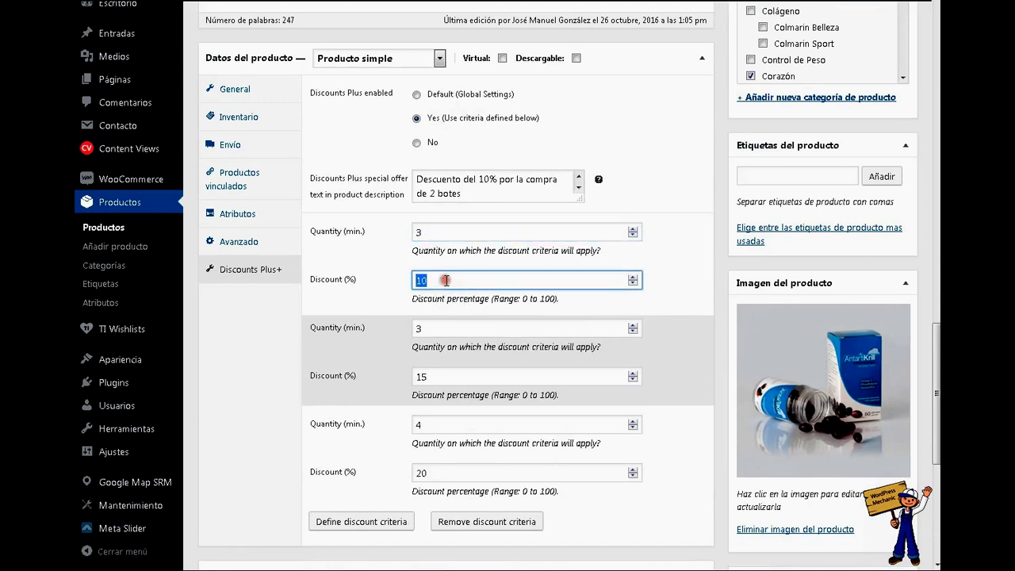
type("3")
left_click(469, 330)
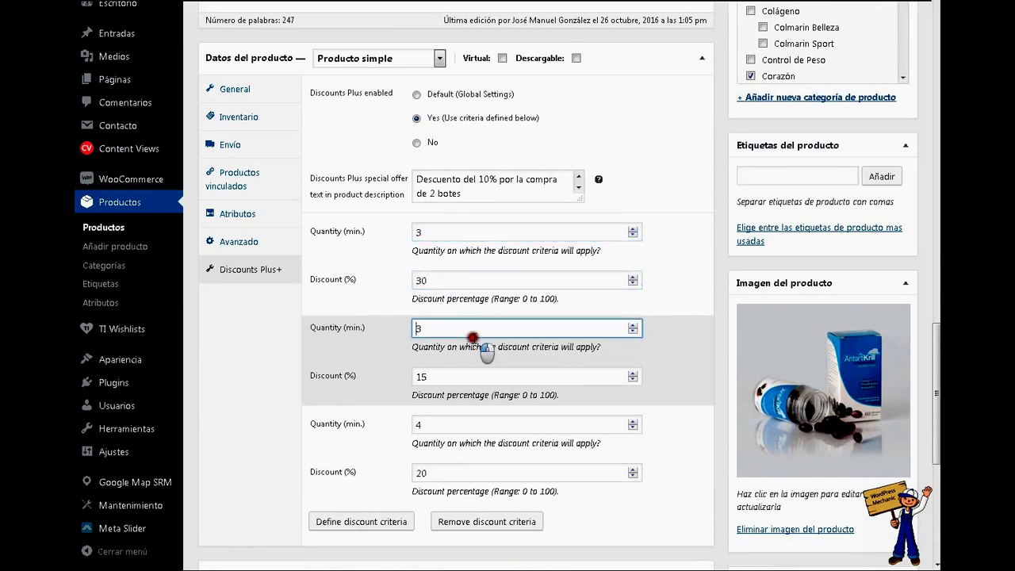
double_click(493, 334)
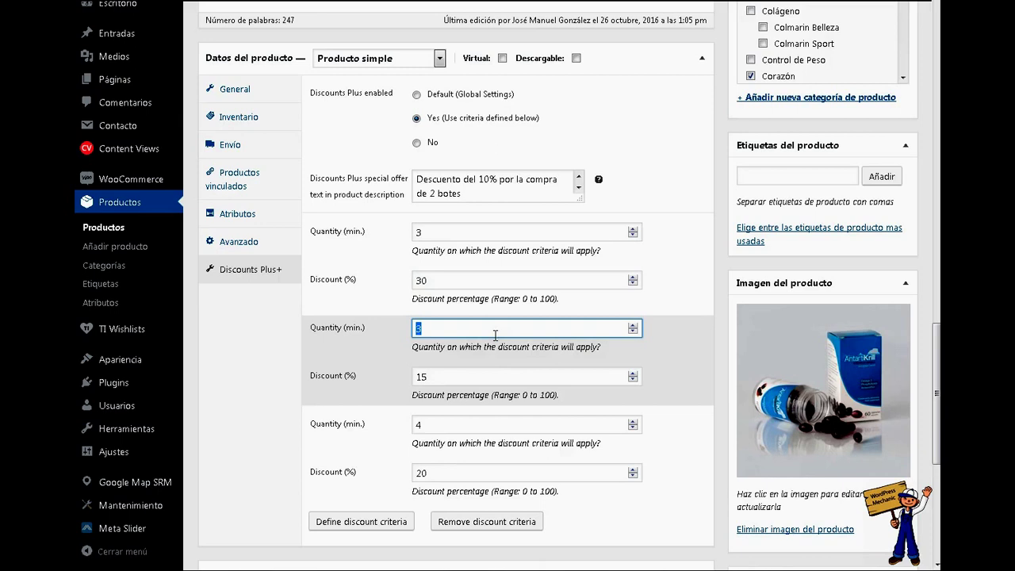
type("4")
double_click(494, 375)
type("35")
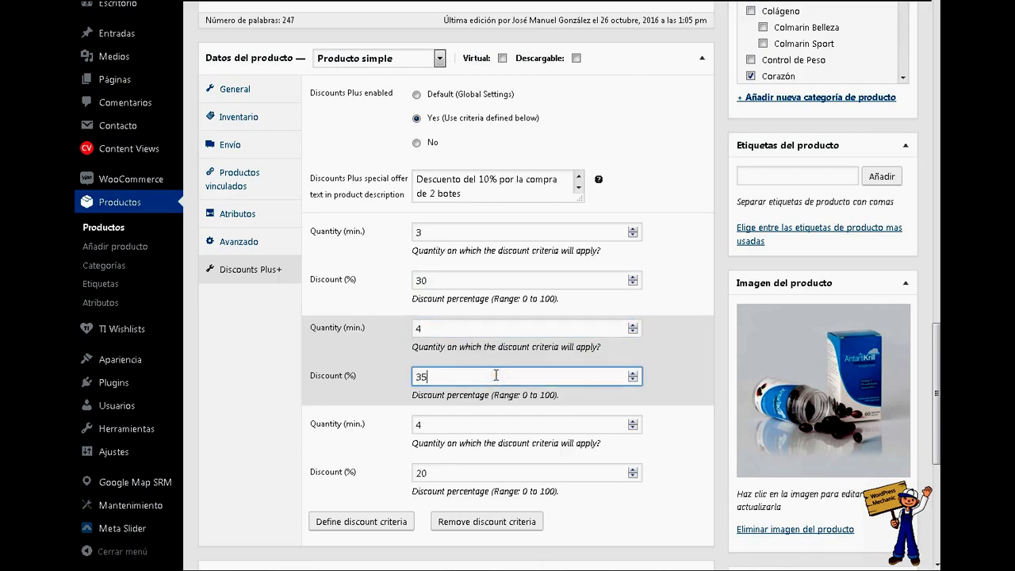
left_click(427, 143)
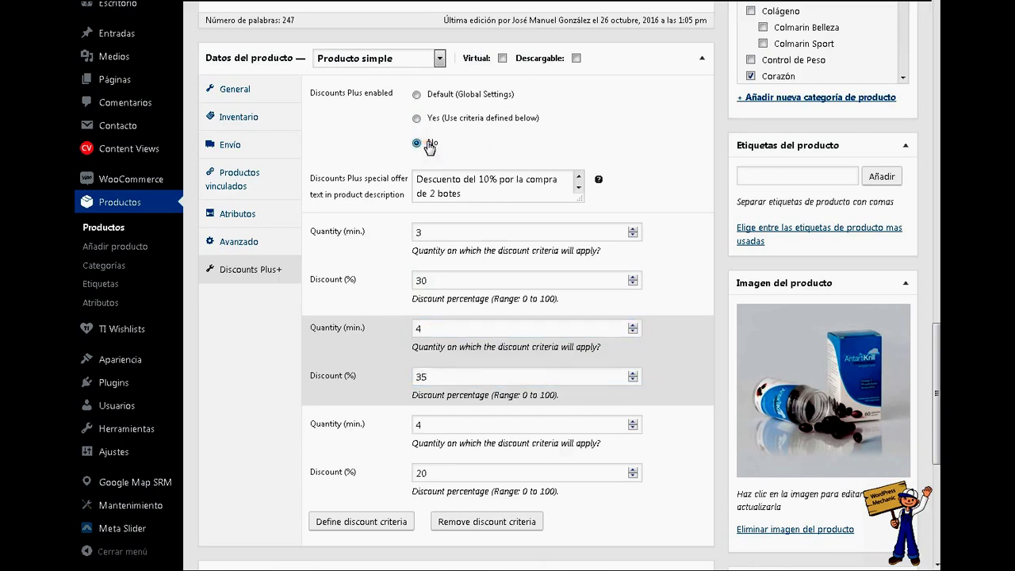
left_click(454, 121)
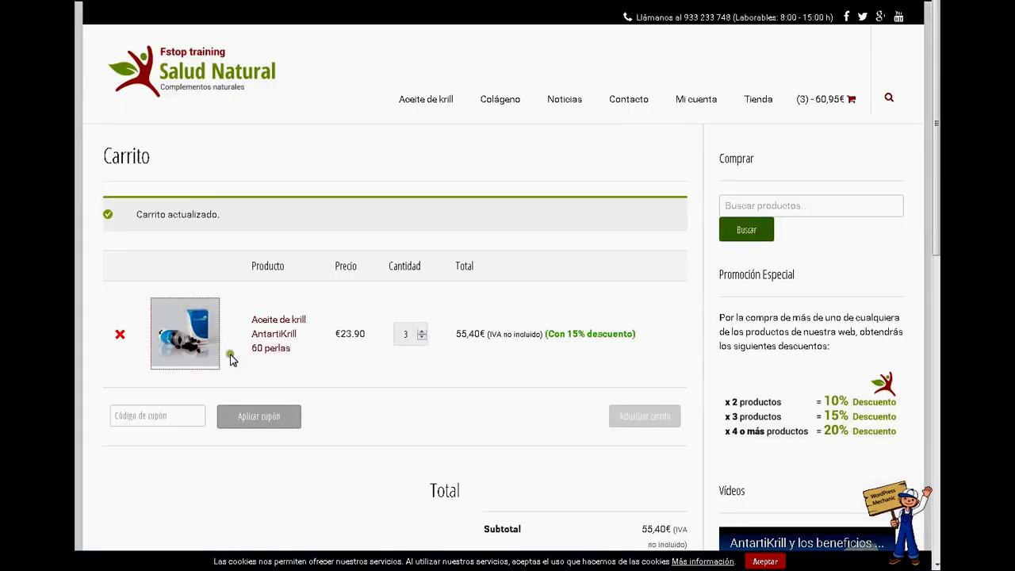
Step: Check the three krill bottles get 15% off and highlight the cart-total logic option
double_click(408, 336)
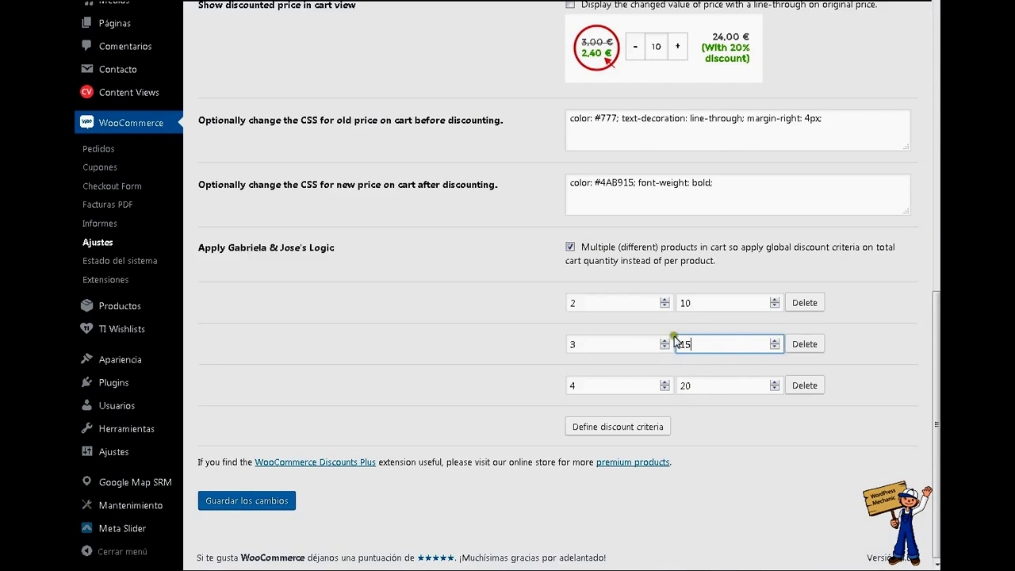
mouse_move(333, 248)
left_mouse_down()
mouse_move(251, 248)
mouse_move(319, 253)
left_mouse_up()
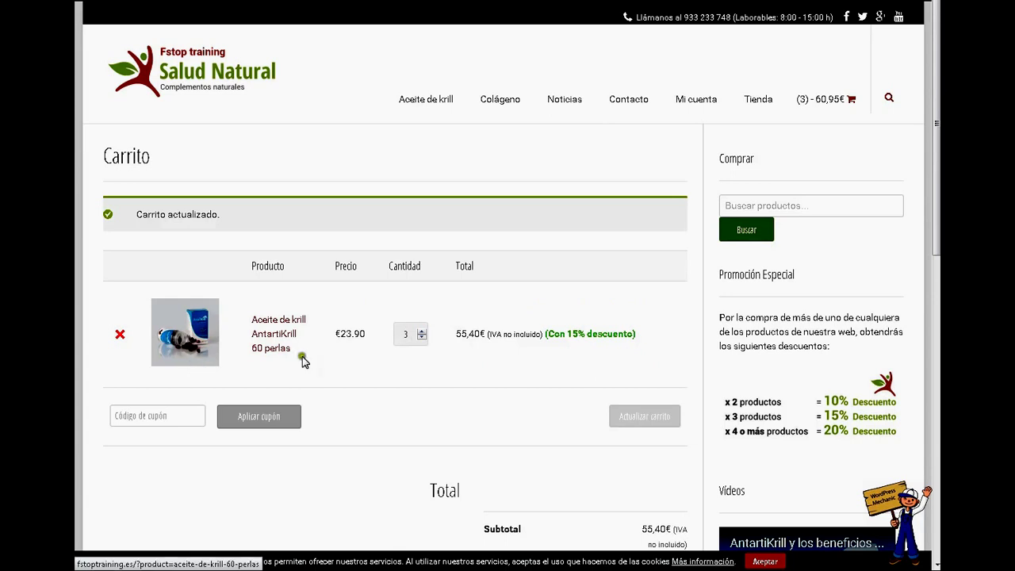
left_click(402, 336)
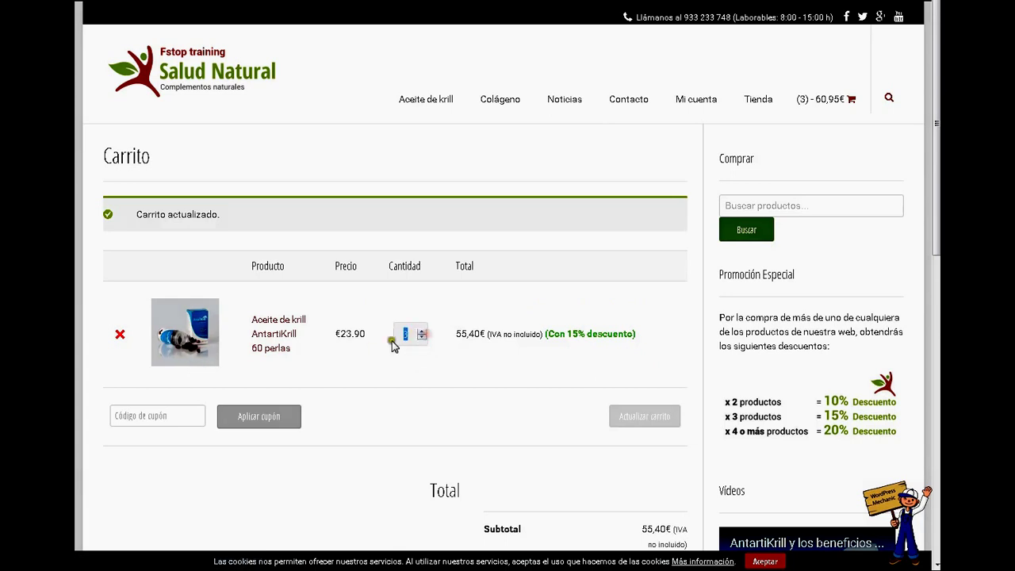
double_click(412, 337)
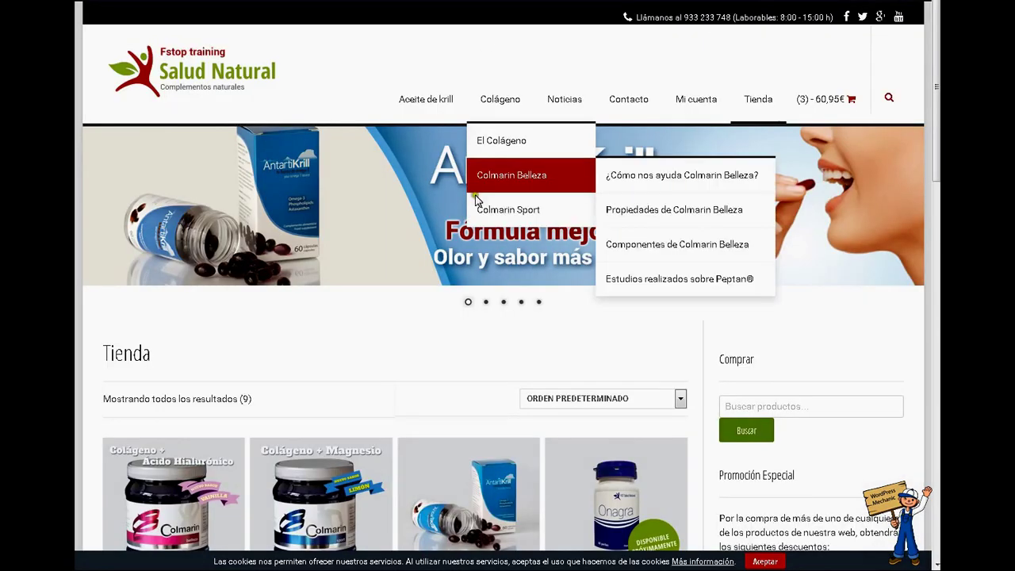
Step: Add one Colmarin Belleza to the cart and check both rows show 20% off
scroll(476, 198, "down", 2)
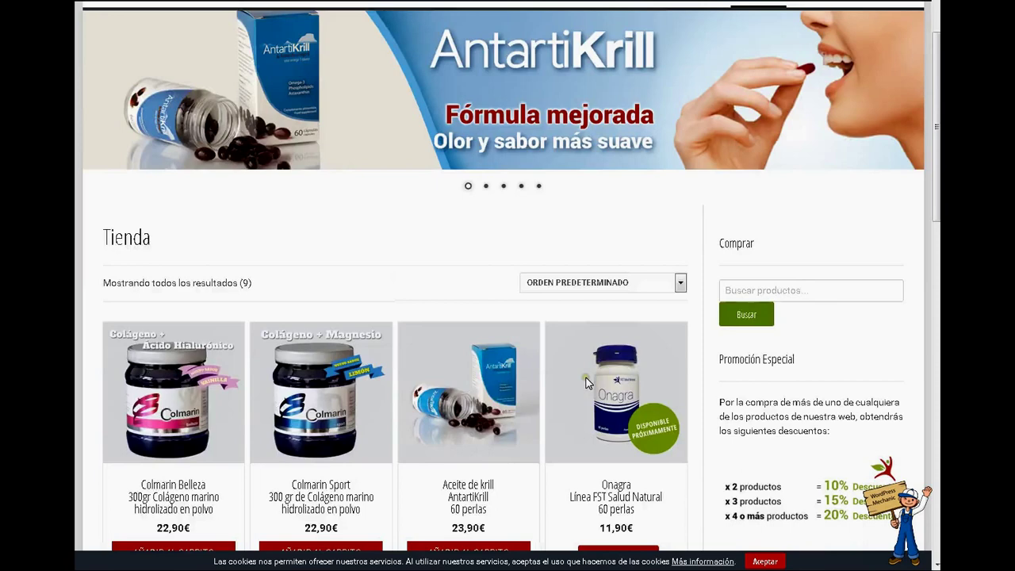
scroll(250, 364, "down", 3)
left_click(219, 361)
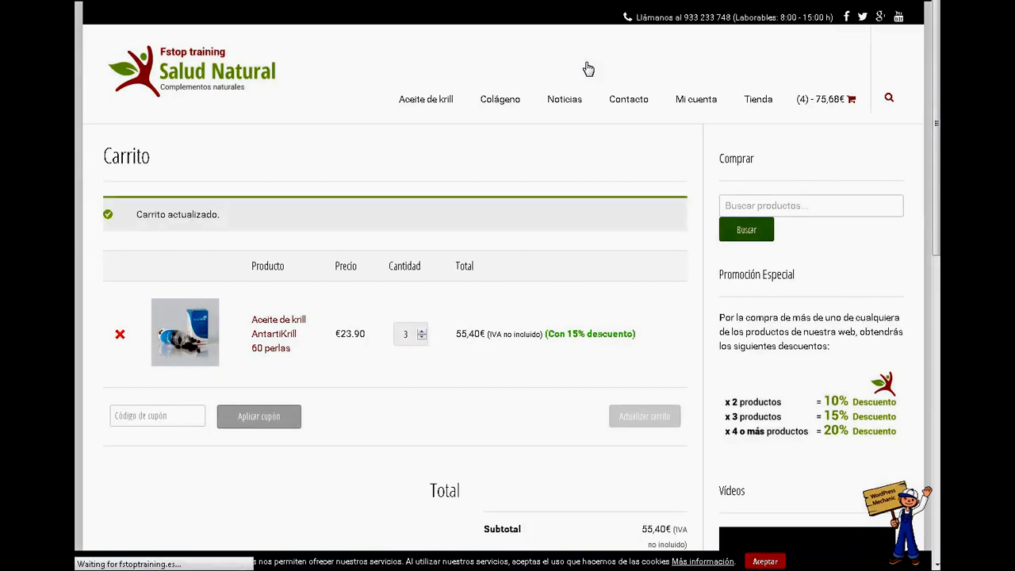
scroll(586, 72, "down", 1)
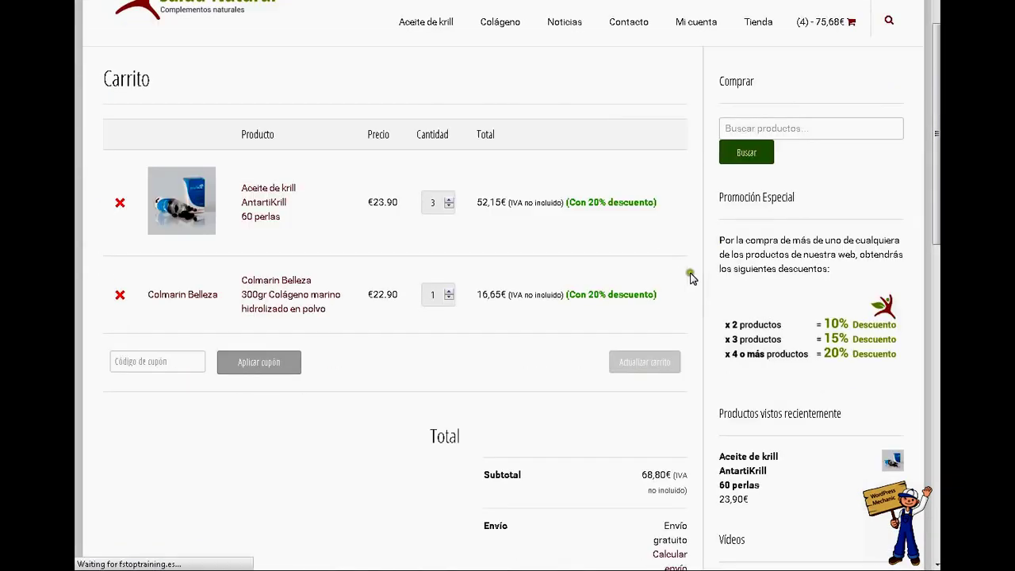
left_click(439, 204)
left_click(423, 309)
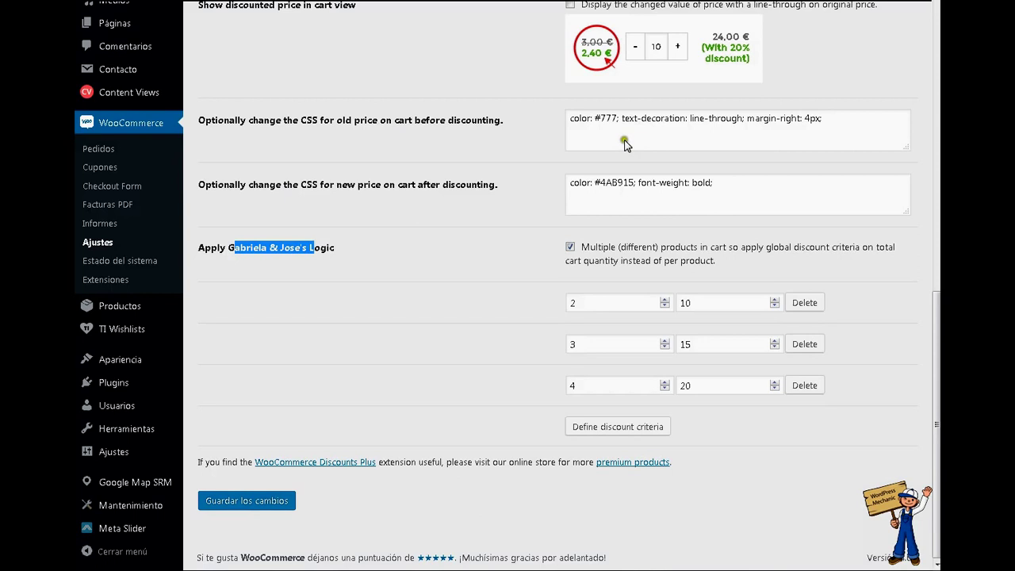
double_click(592, 386)
Step: Change the krill quantity to 2, then 1, leaving both items at 10% off
double_click(702, 385)
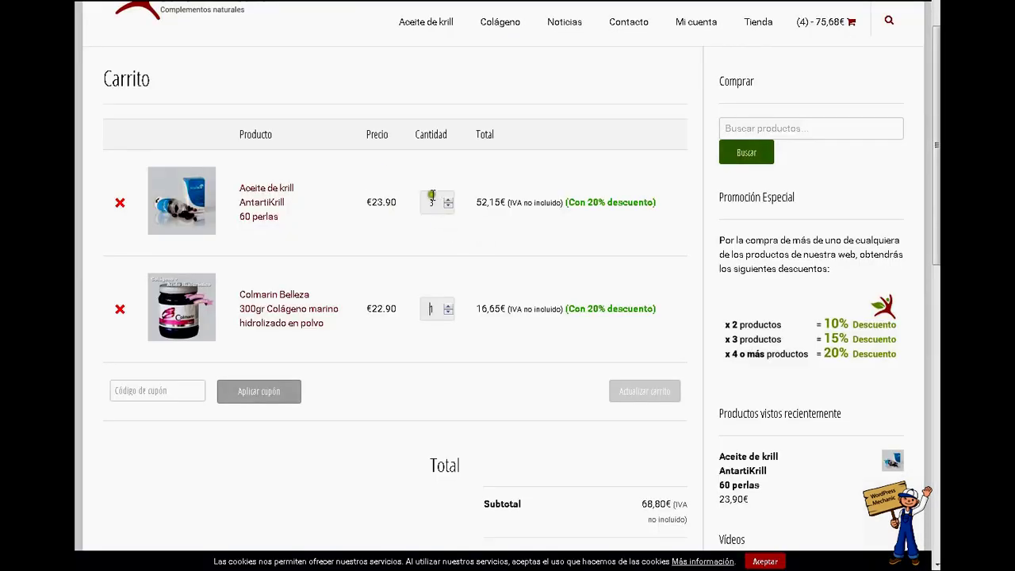
double_click(431, 198)
type("2")
key("Return")
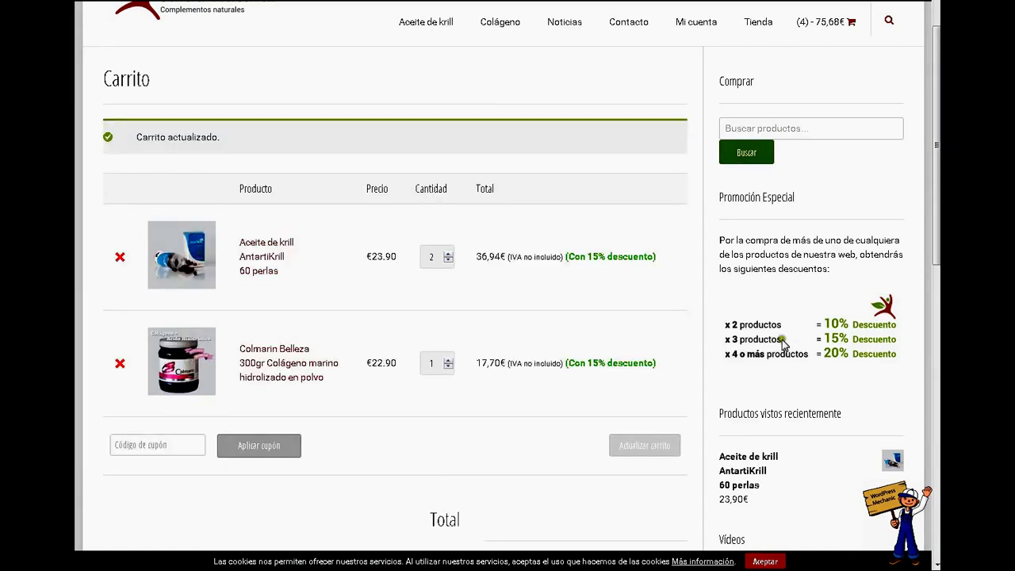
type("1")
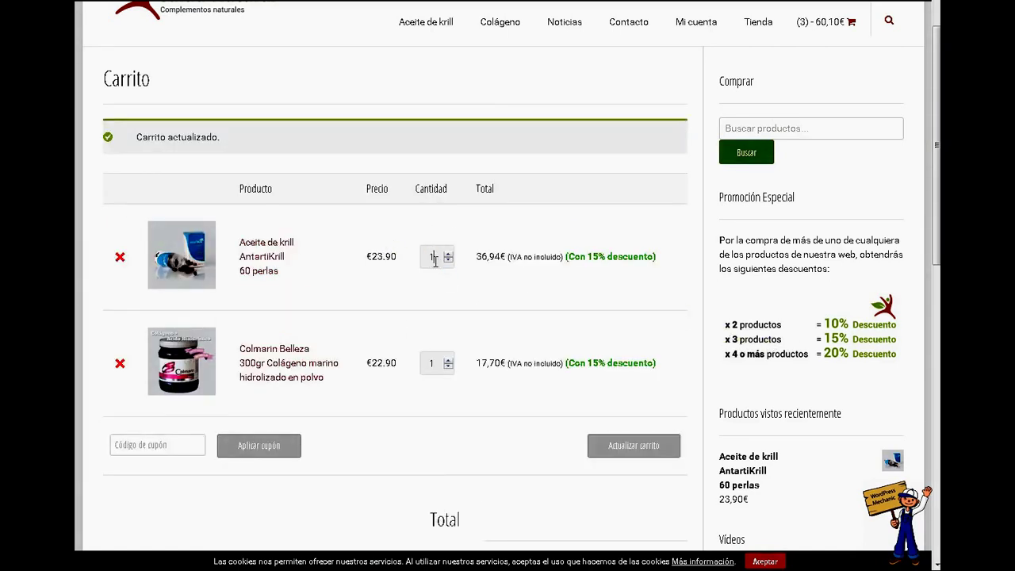
key("Return")
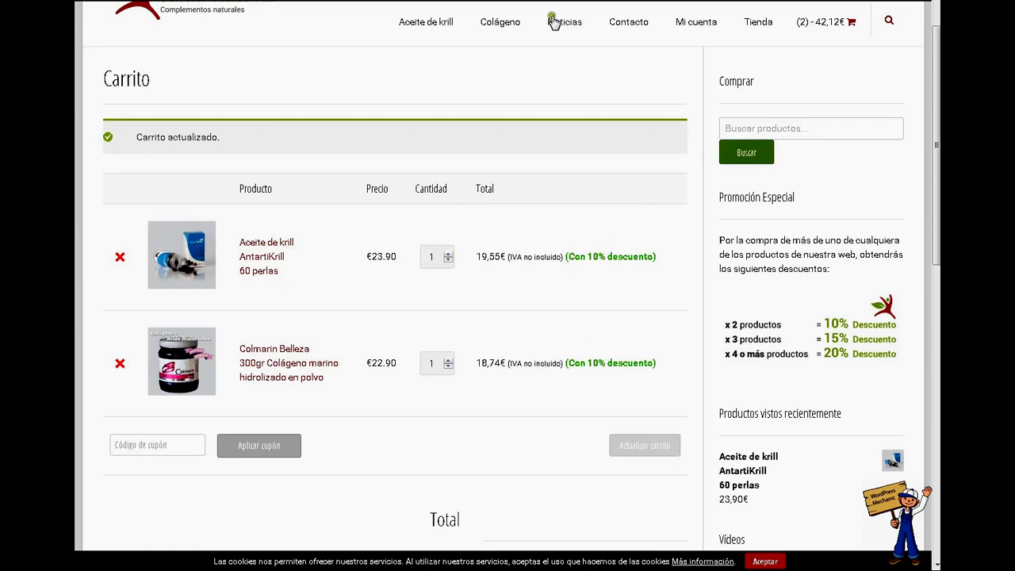
left_click_drag(429, 258, 443, 258)
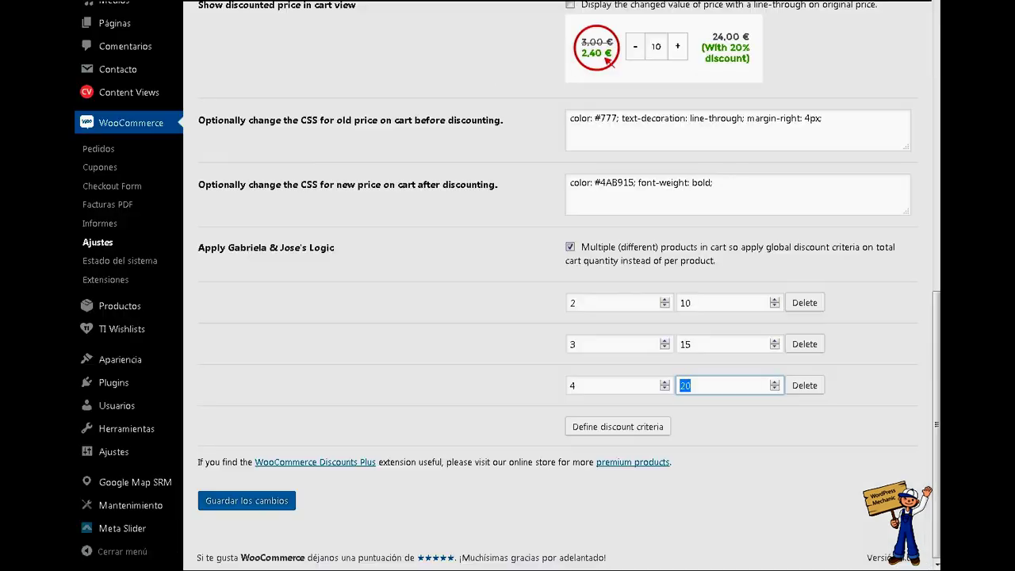
left_click(606, 304)
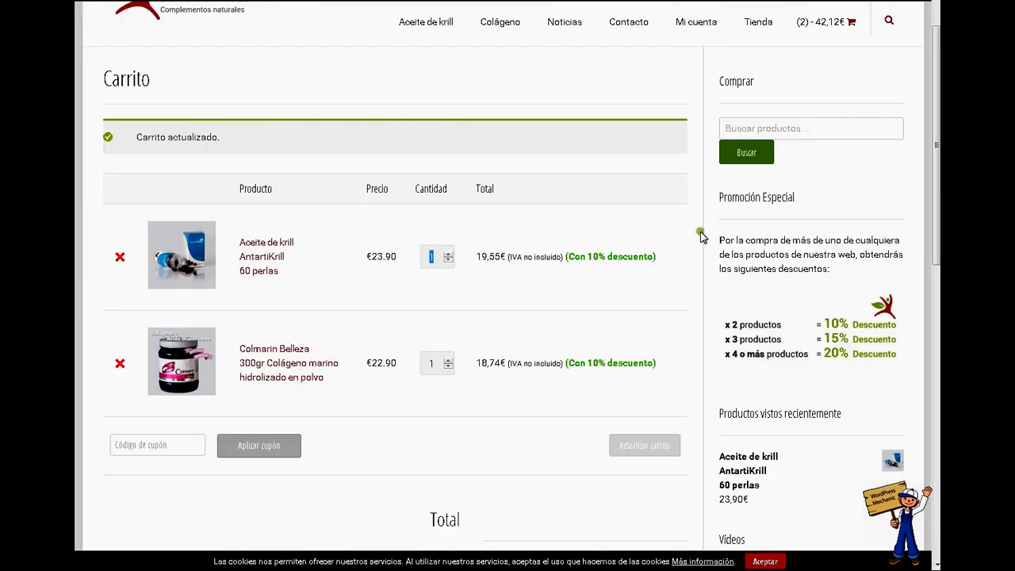
Step: Set Colmarin Belleza and krill quantities to 2 each for 20% off, then go back
double_click(430, 365)
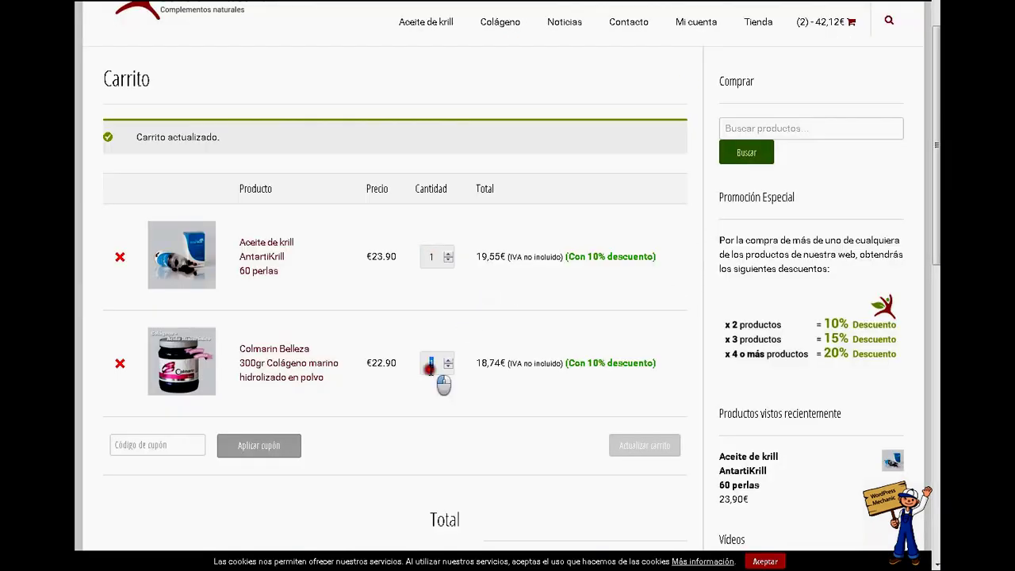
type("2")
key("Return")
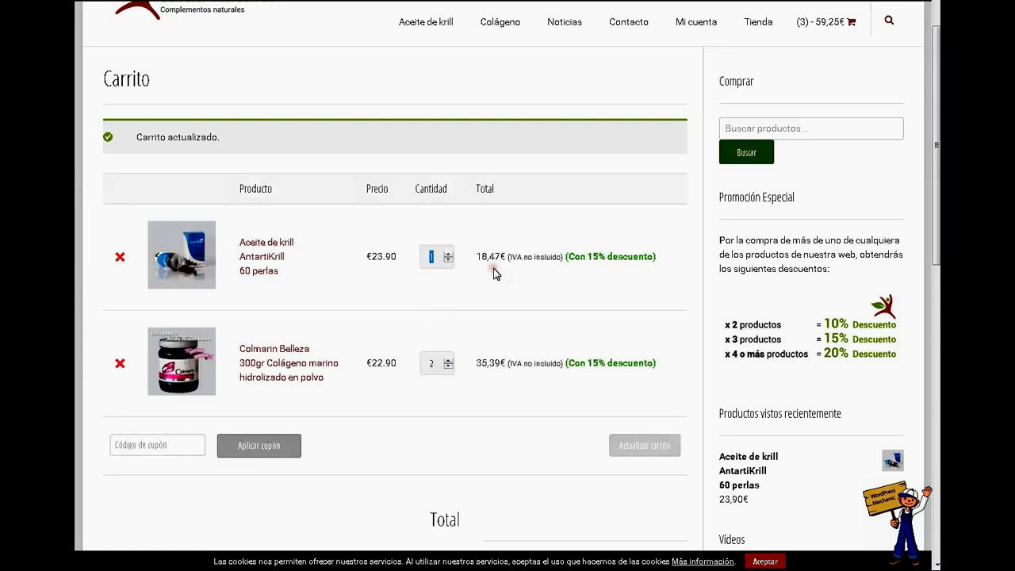
type("2")
key("Return")
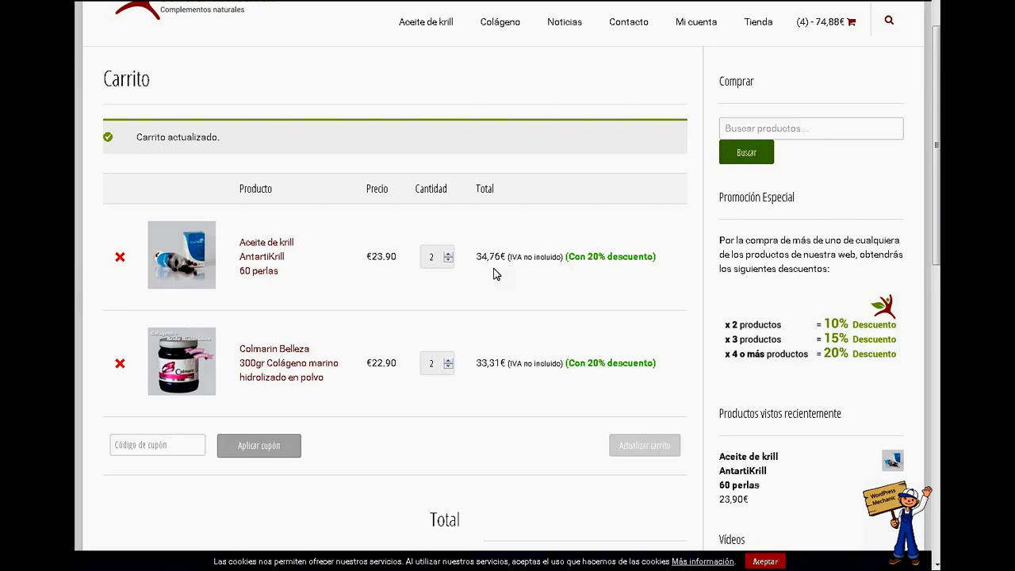
key("alt+Left")
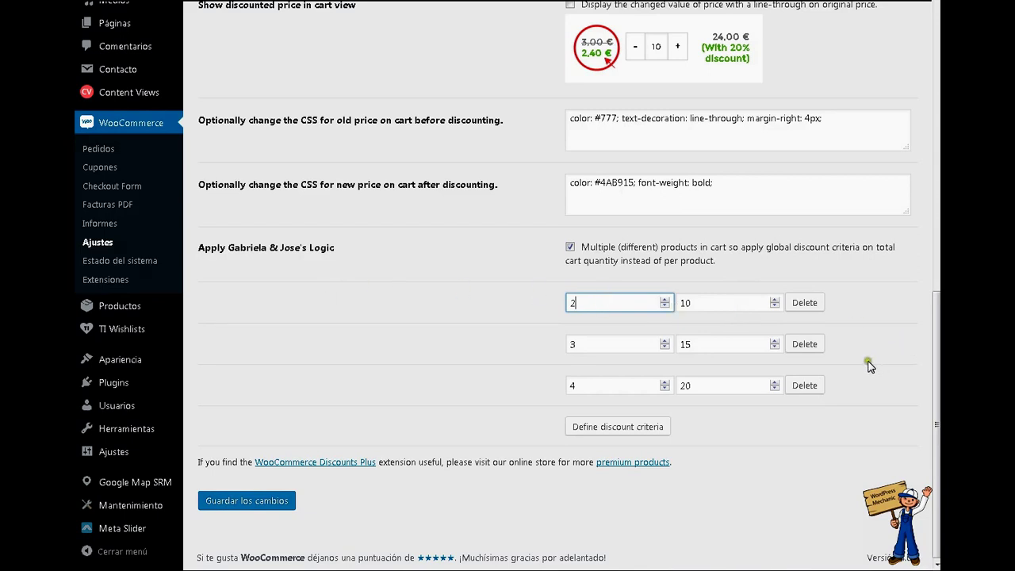
scroll(809, 311, "up", 5)
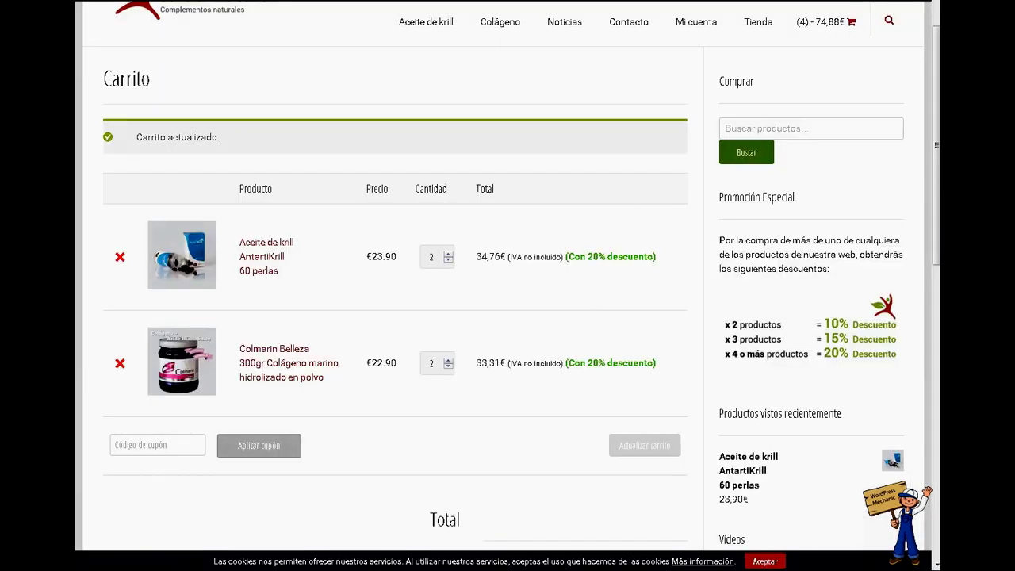
left_click(833, 569)
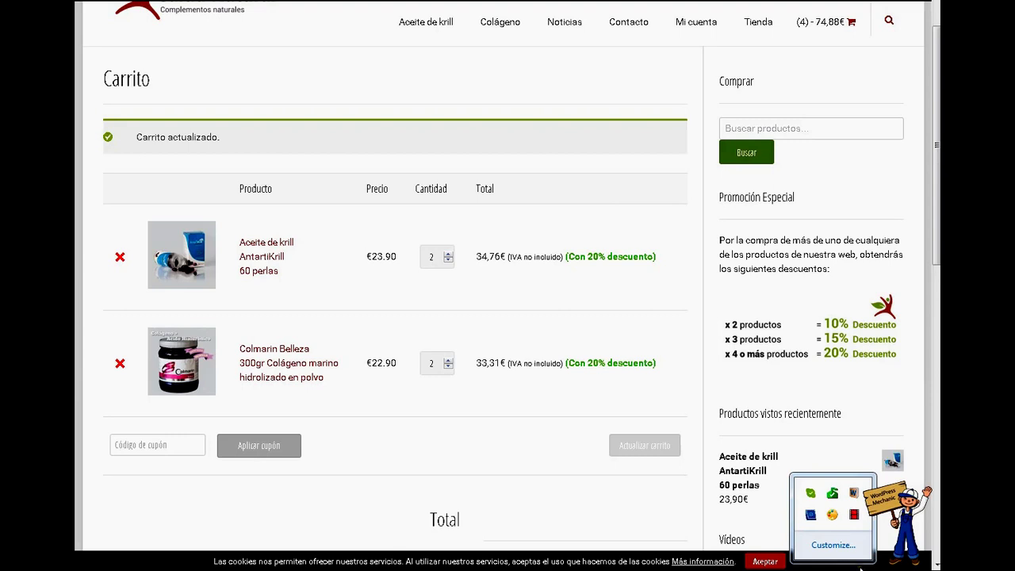